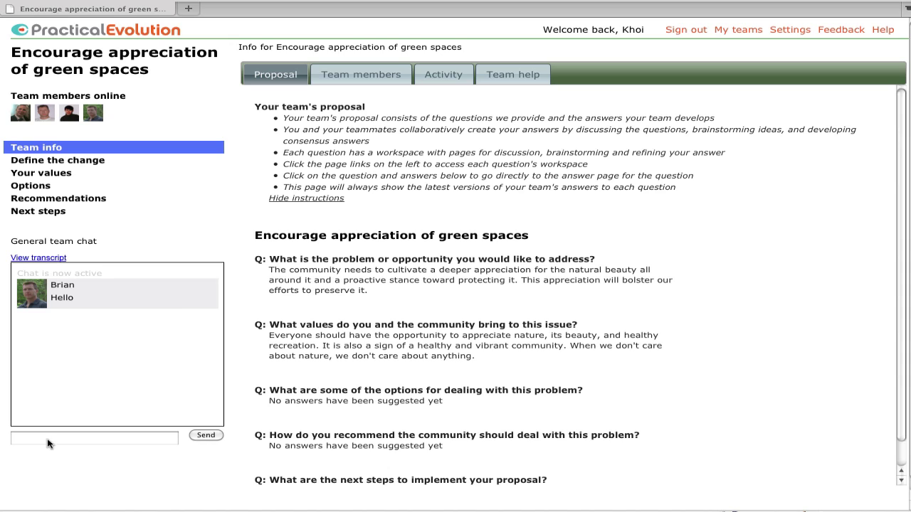
Step: Post "Hey let's work on the definition" in the general team chat
{"action": "left_click", "coordinate": [94, 438]}
{"action": "type", "text": "Hey let's work on the definition"}
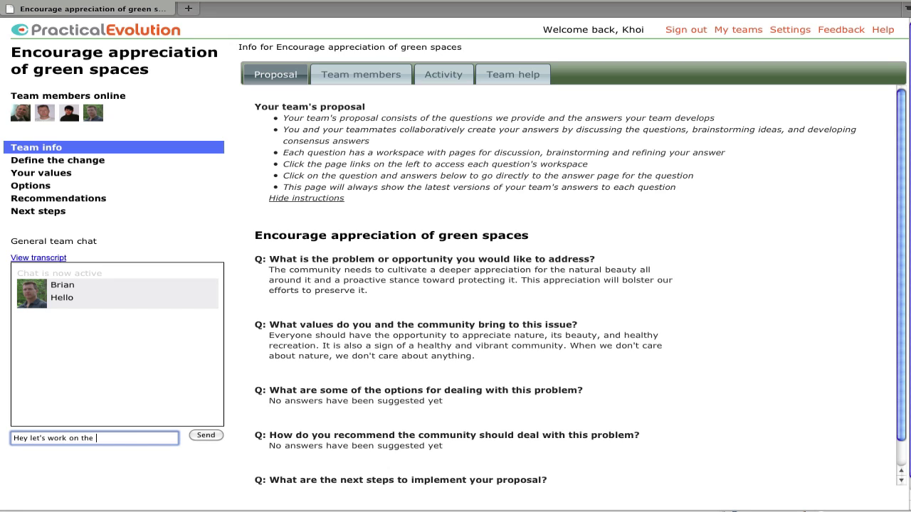
{"action": "key", "text": "Return"}
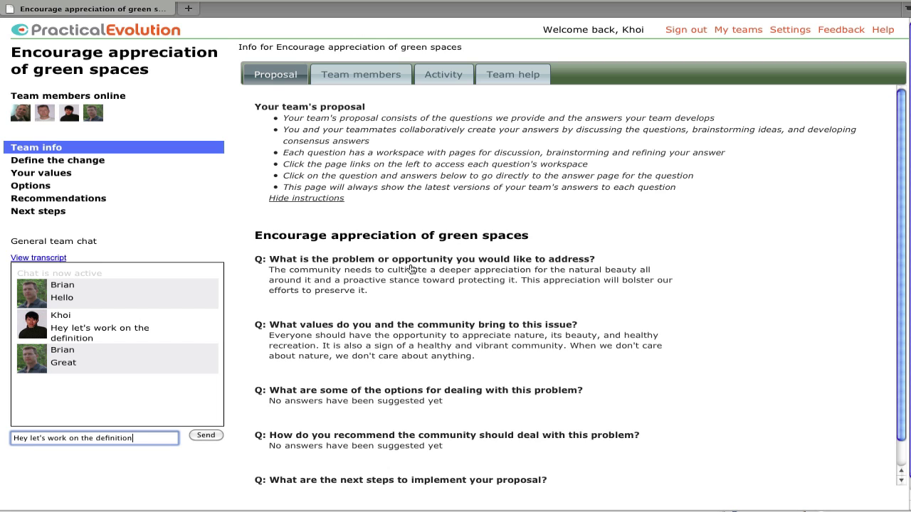
Step: Open the Define the change answer page for the Proposal's first question
{"action": "left_click", "coordinate": [410, 268]}
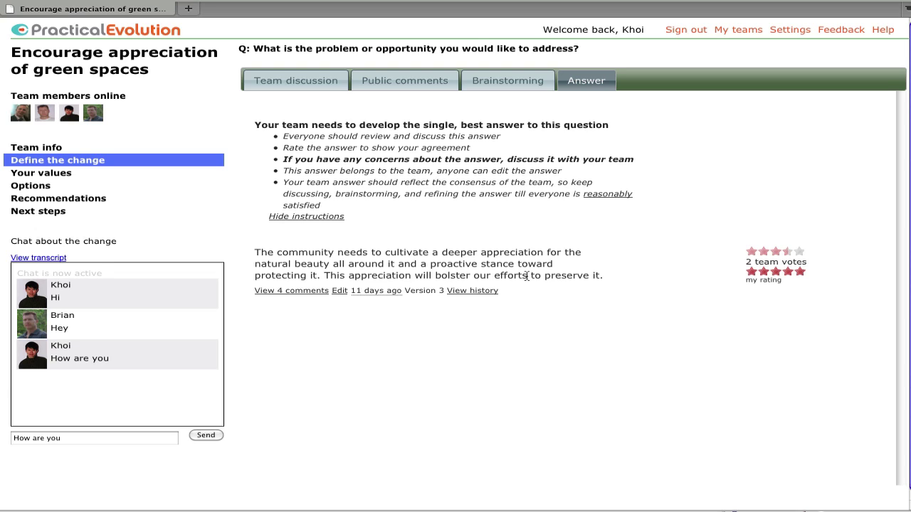
Step: Show this question's Team discussion tab with its instructions hidden
{"action": "left_click", "coordinate": [281, 86]}
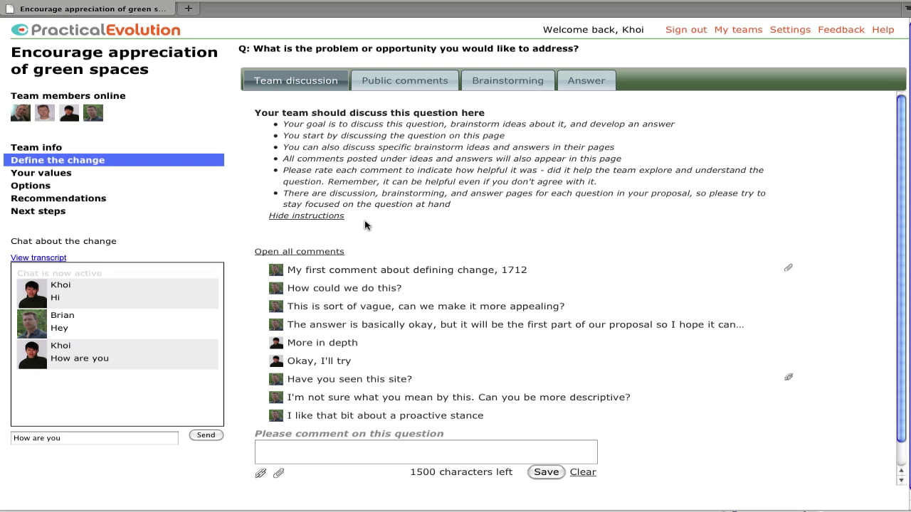
{"action": "left_click", "coordinate": [298, 216]}
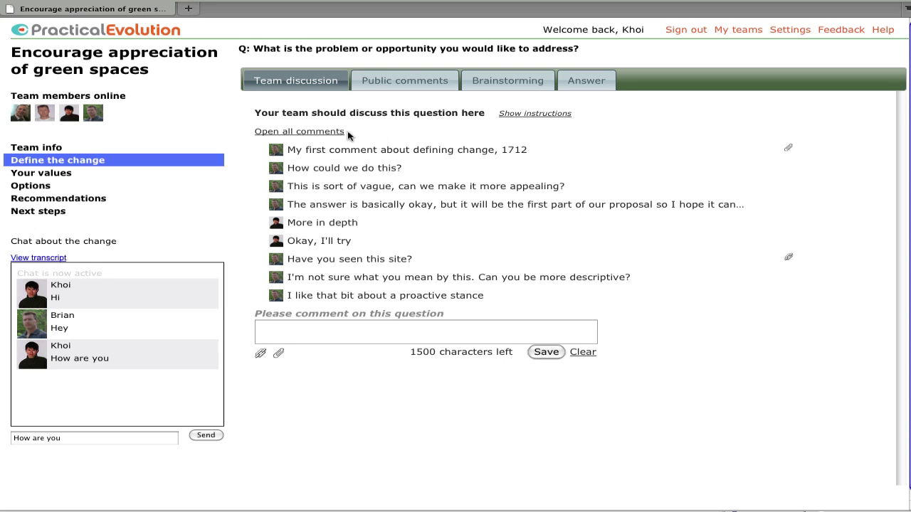
Step: Expand all comments, view the flame.gif attachment, and collapse the first comment to one line
{"action": "left_click", "coordinate": [302, 134]}
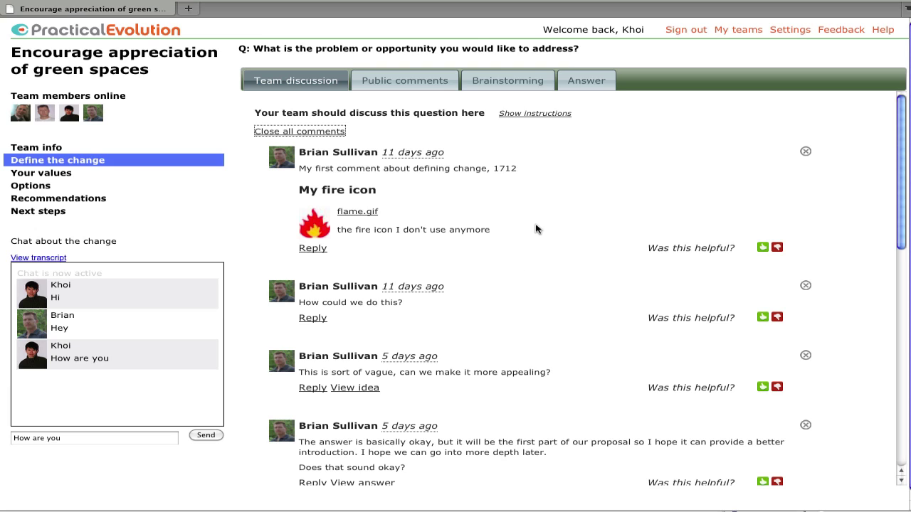
{"action": "left_click", "coordinate": [349, 215]}
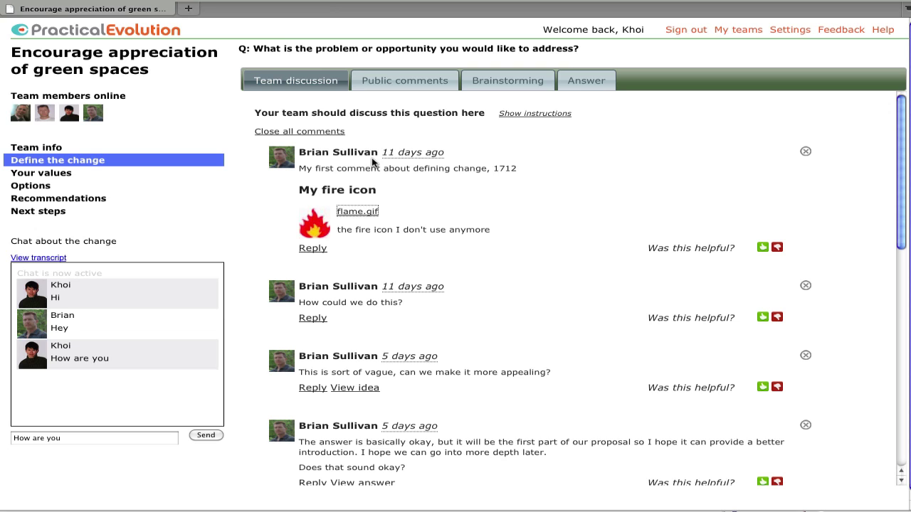
{"action": "left_click", "coordinate": [805, 152]}
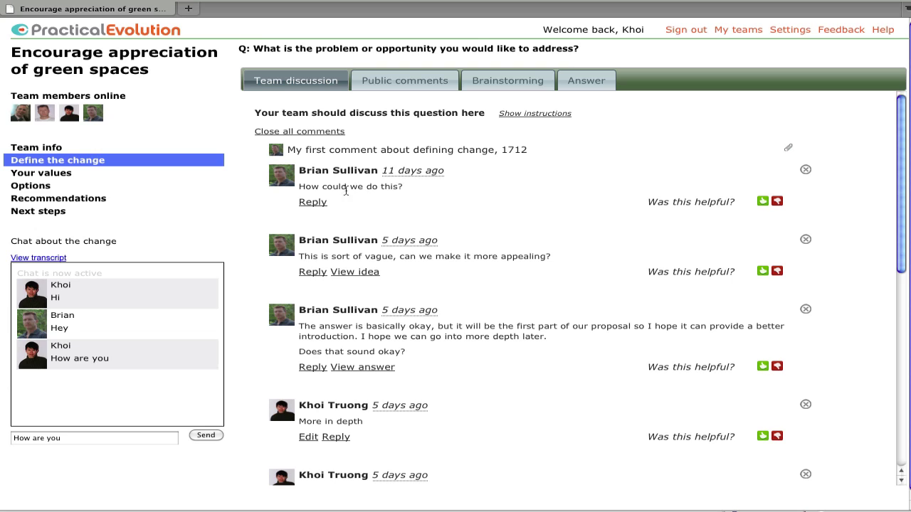
Step: Reply "We could add an educational component" to the 'How could we do this?' comment
{"action": "left_click", "coordinate": [312, 204]}
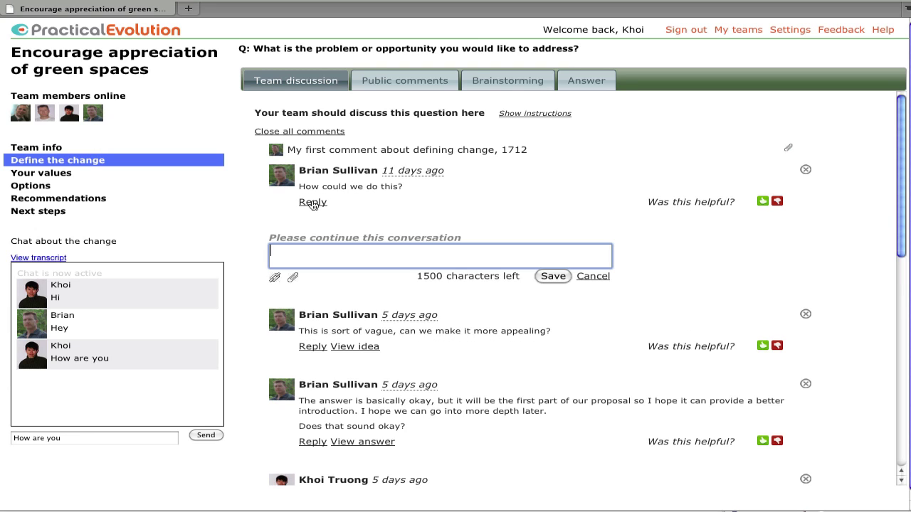
{"action": "type", "text": "We could"}
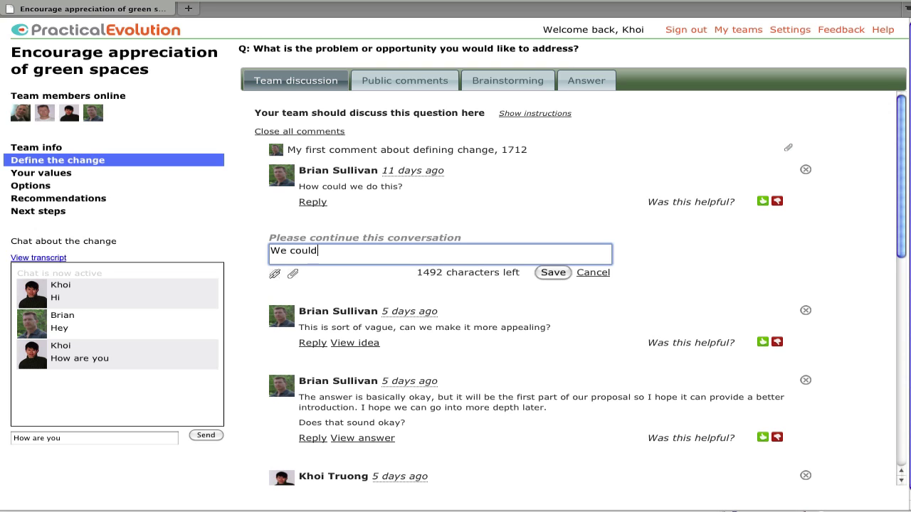
{"action": "type", "text": " add an educational component"}
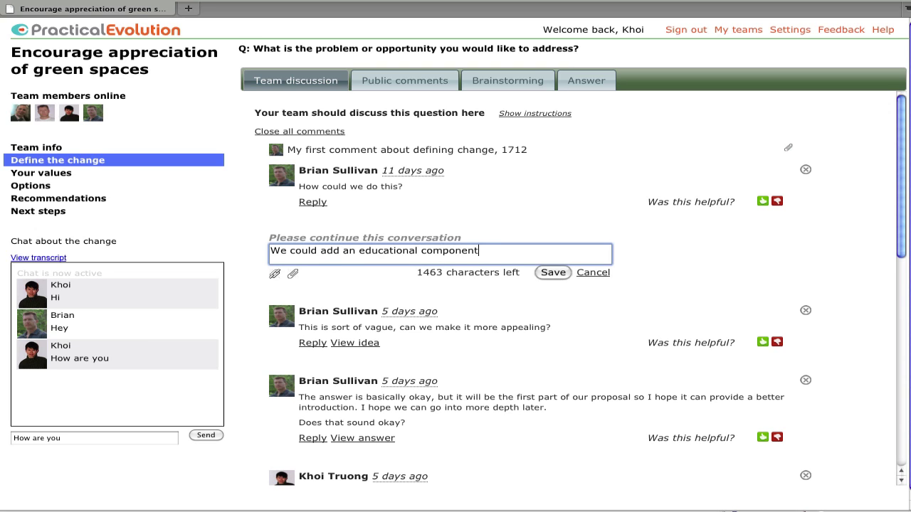
{"action": "key", "text": "Tab"}
{"action": "key", "text": "Return"}
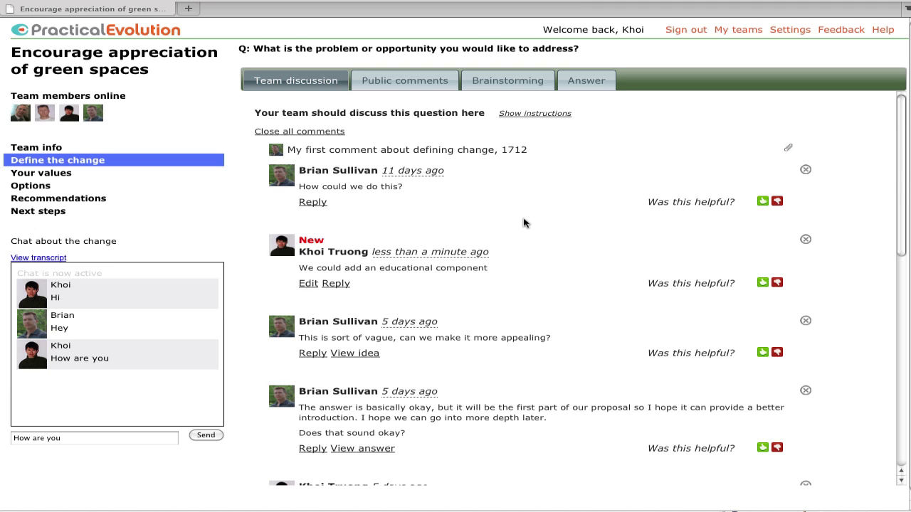
{"action": "scroll", "coordinate": [523, 223], "scroll_direction": "down", "scroll_amount": 4}
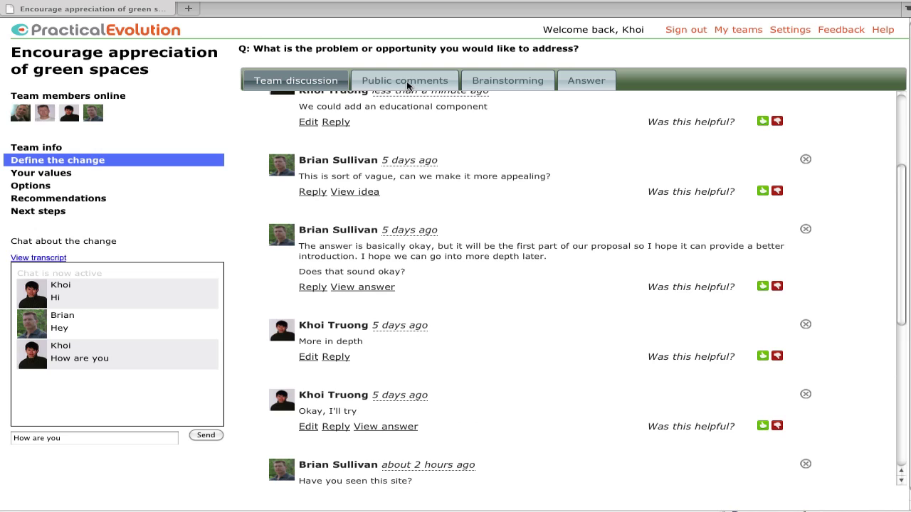
Step: Review the proposal's Public comments, then list the three brainstormed ideas on Brainstorming
{"action": "left_click", "coordinate": [406, 83]}
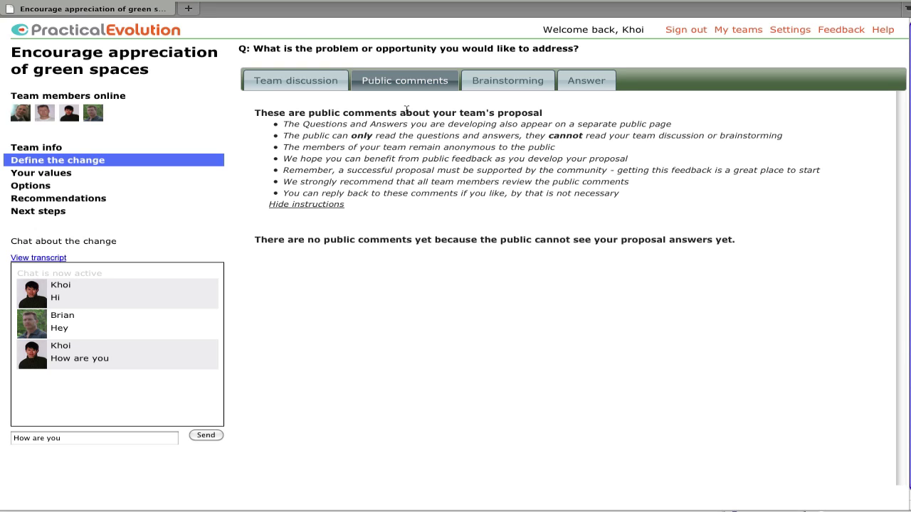
{"action": "left_click", "coordinate": [524, 82]}
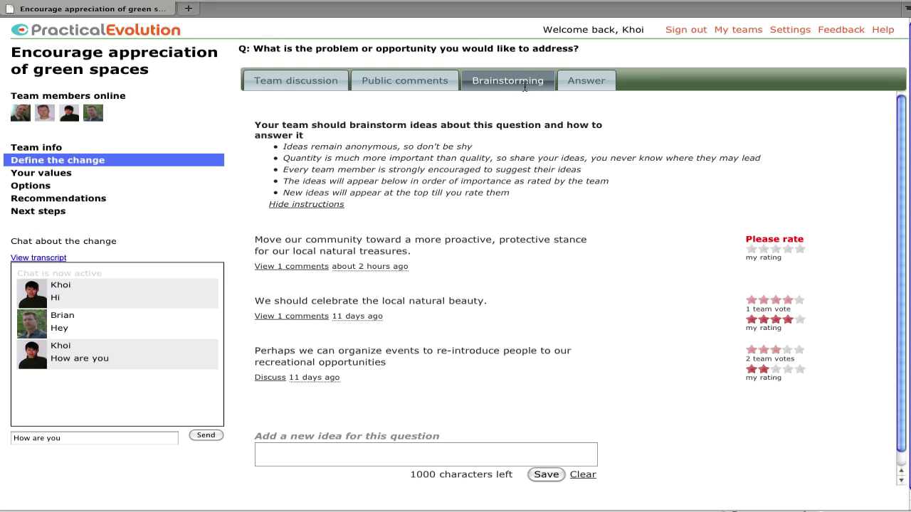
Step: Save the new brainstorm idea "Start to teach this in schools"
{"action": "left_click", "coordinate": [346, 452]}
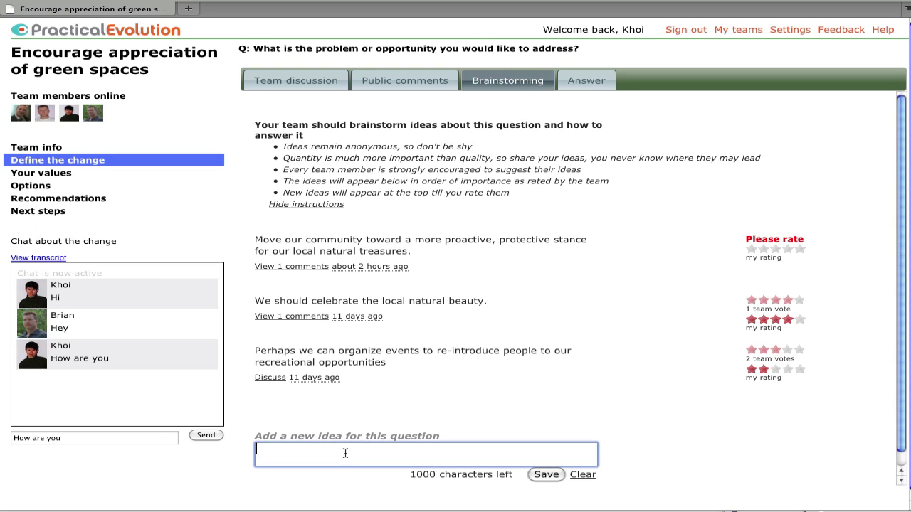
{"action": "type", "text": "Sta"}
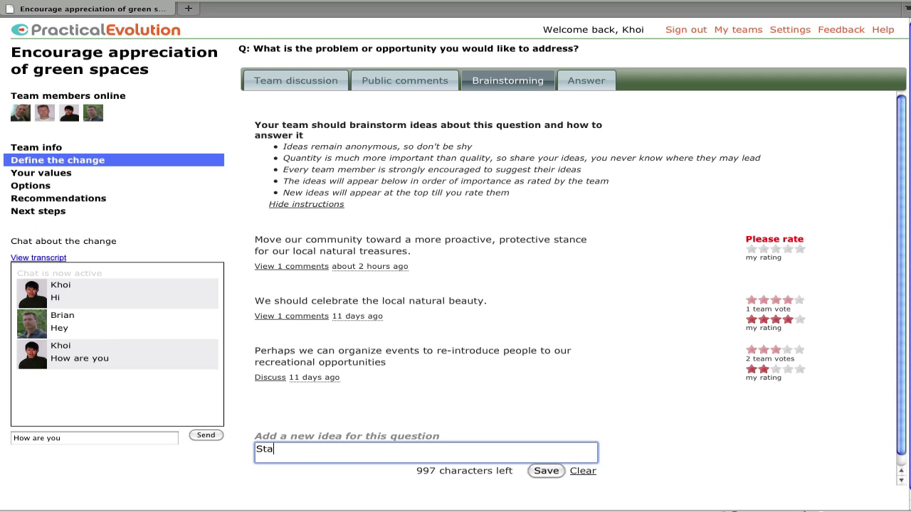
{"action": "type", "text": "rt to teach this in schools"}
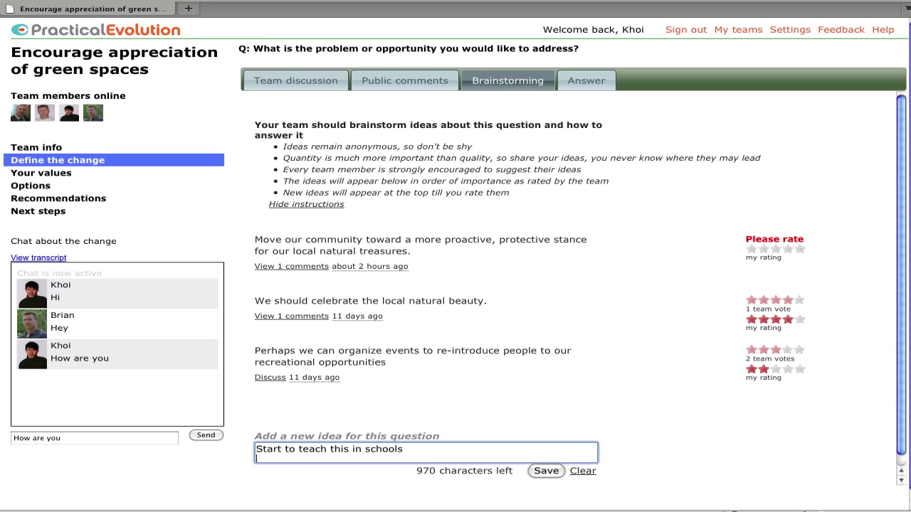
{"action": "left_click", "coordinate": [550, 476]}
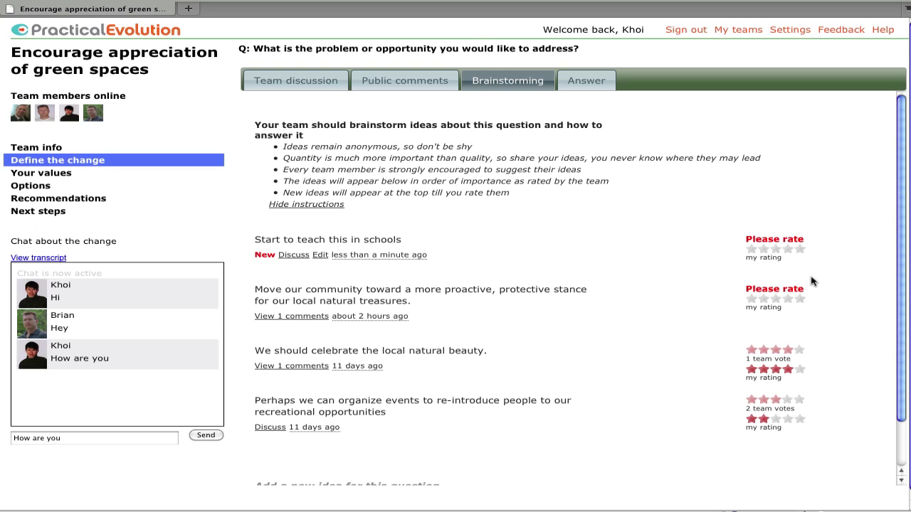
Step: Rate the schools idea 4 stars and the proactive-stance idea 3 stars, and open its comment
{"action": "left_click", "coordinate": [788, 250]}
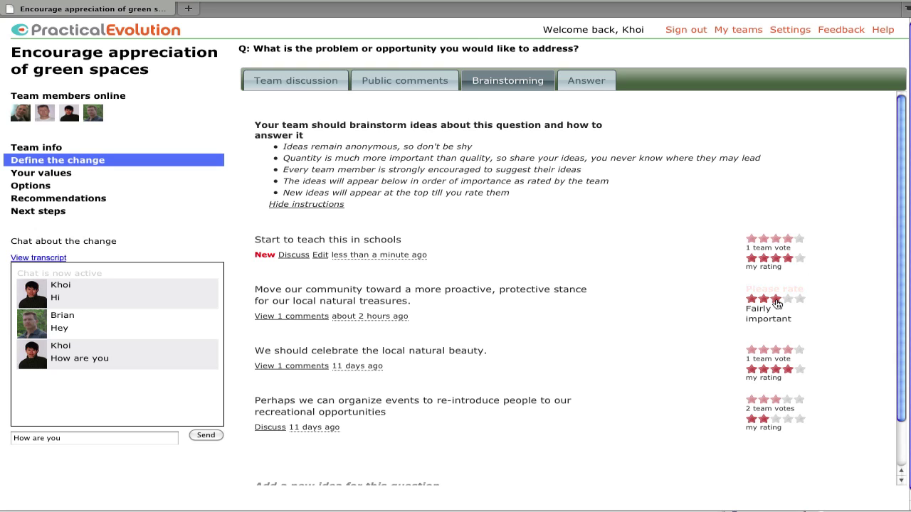
{"action": "left_click", "coordinate": [776, 299]}
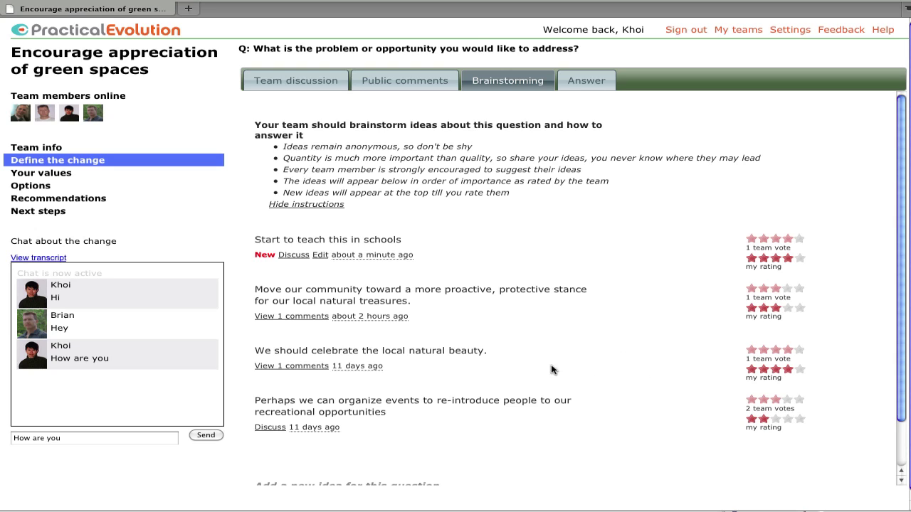
{"action": "left_click", "coordinate": [274, 320]}
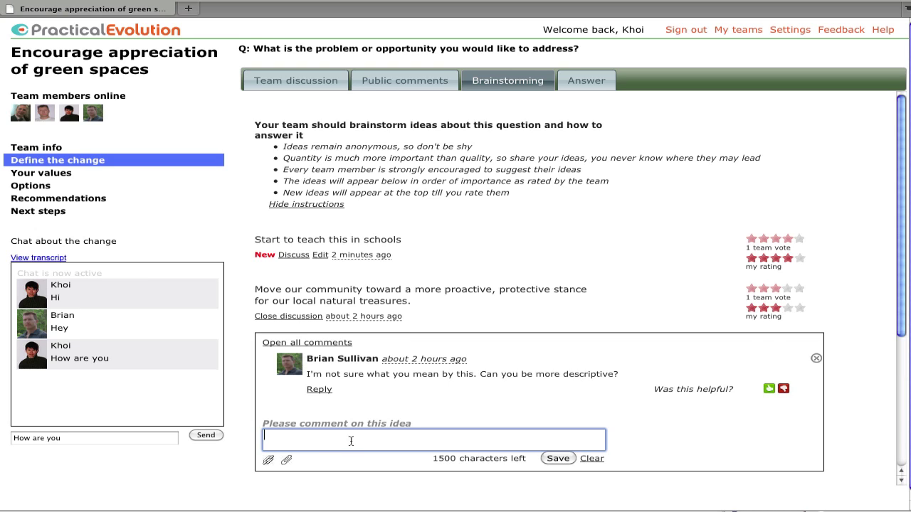
Step: Comment on the proactive-stance idea that people should always care, not only at vote time
{"action": "type", "text": "Uhm, "}
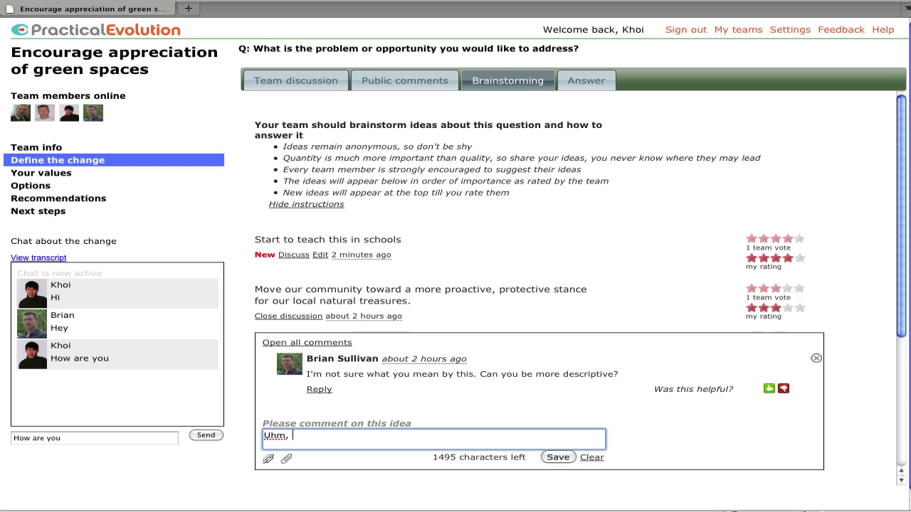
{"action": "type", "text": "we shouldn't have to run around like crazy wh"}
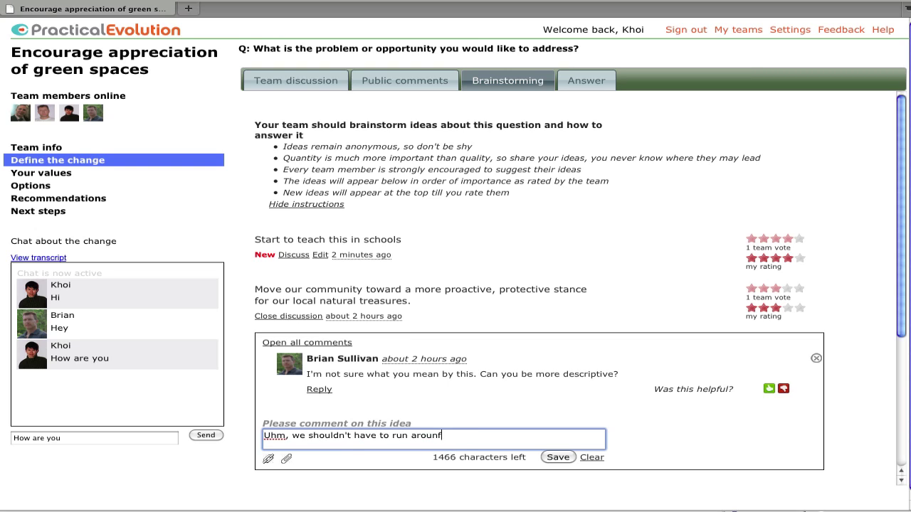
{"action": "type", "text": "en there is a vote.  People should alsy"}
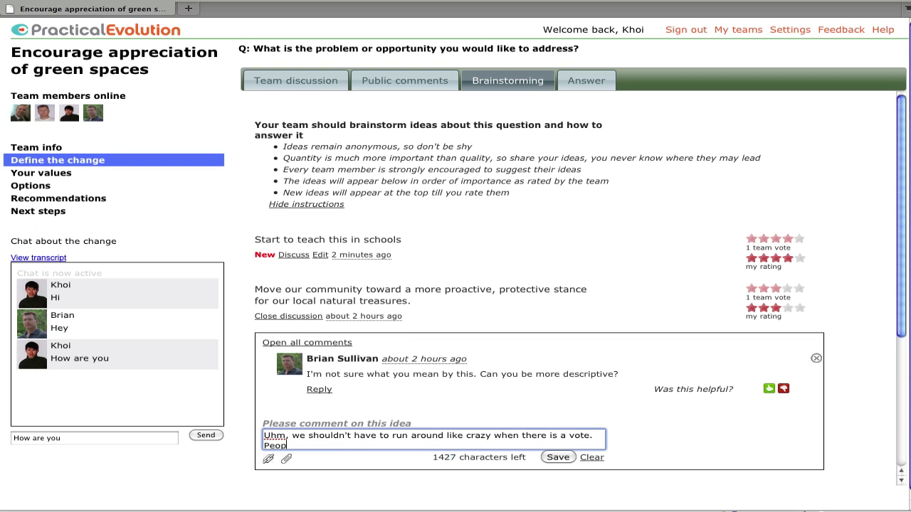
{"action": "key", "text": "BackSpace"}
{"action": "key", "text": "BackSpace"}
{"action": "type", "text": "ways care"}
{"action": "key", "text": "Tab"}
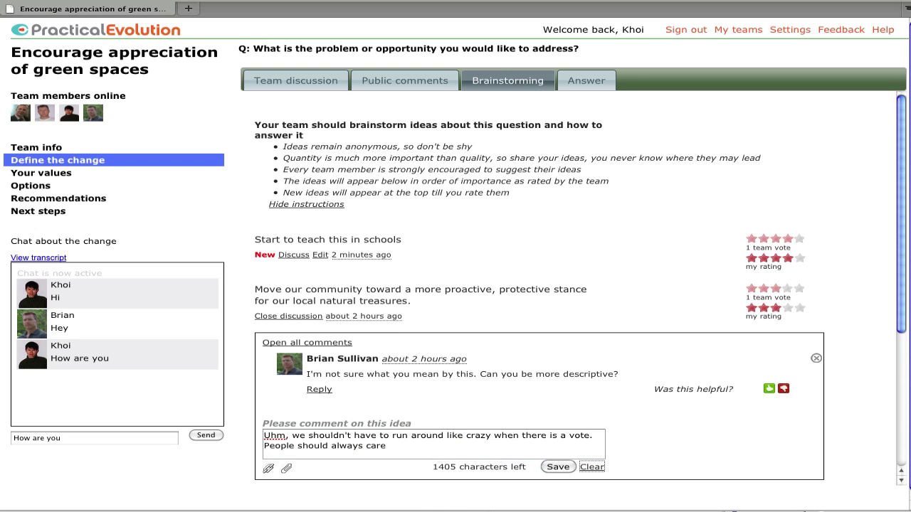
{"action": "left_click", "coordinate": [558, 467]}
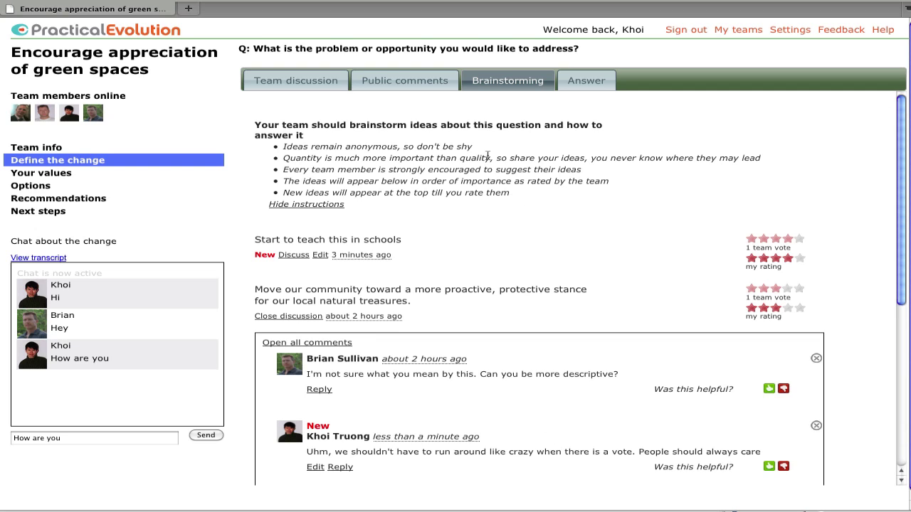
{"action": "left_click", "coordinate": [289, 89]}
Step: Back on Brainstorming, close the idea's discussion and show the team's Version 3 answer
{"action": "scroll", "coordinate": [378, 206], "scroll_direction": "down", "scroll_amount": 5}
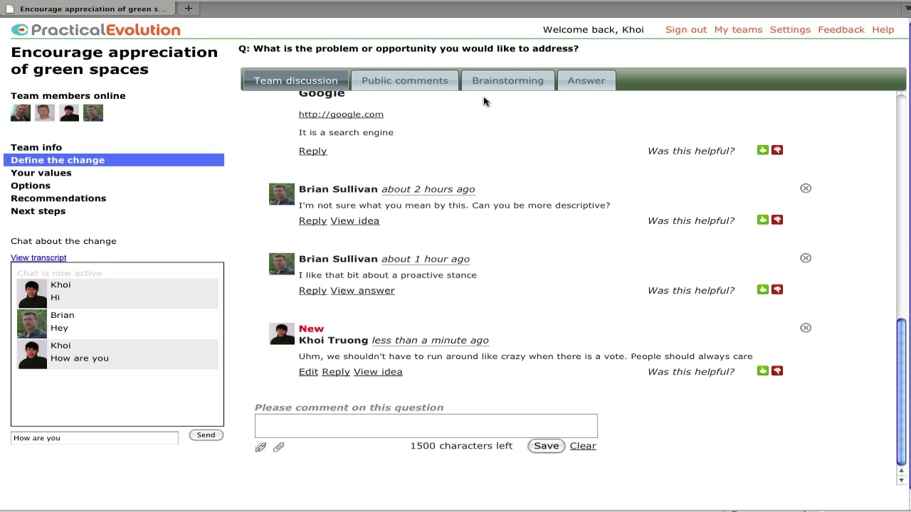
{"action": "left_click", "coordinate": [533, 84]}
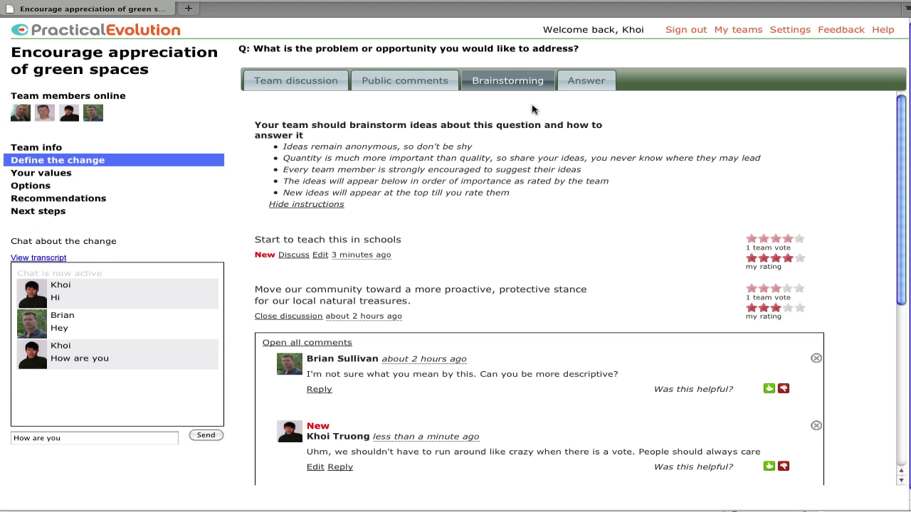
{"action": "scroll", "coordinate": [592, 194], "scroll_direction": "down", "scroll_amount": 3}
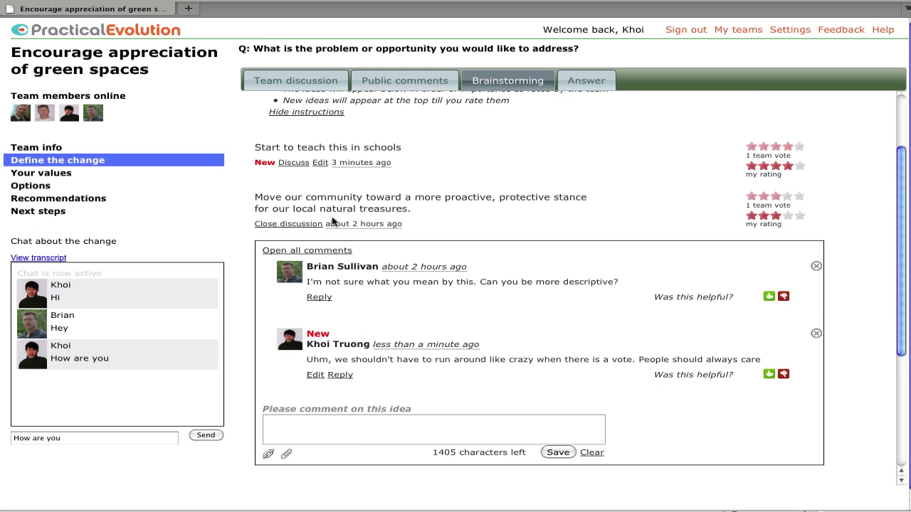
{"action": "left_click", "coordinate": [289, 225]}
{"action": "left_click", "coordinate": [580, 82]}
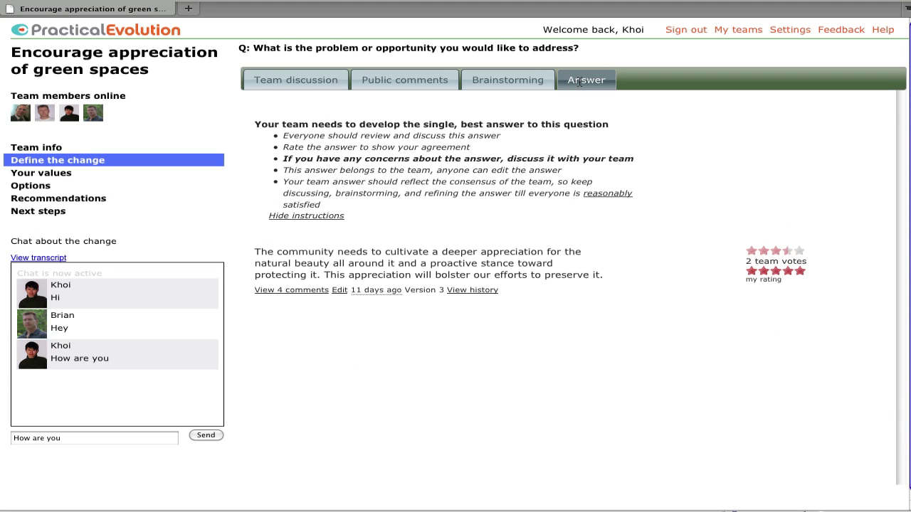
Step: Review the answer's 4 comments, then end its last sentence with 'for the future.' and save as Version 4
{"action": "left_click", "coordinate": [299, 290]}
{"action": "left_click", "coordinate": [290, 123]}
{"action": "left_click", "coordinate": [339, 291]}
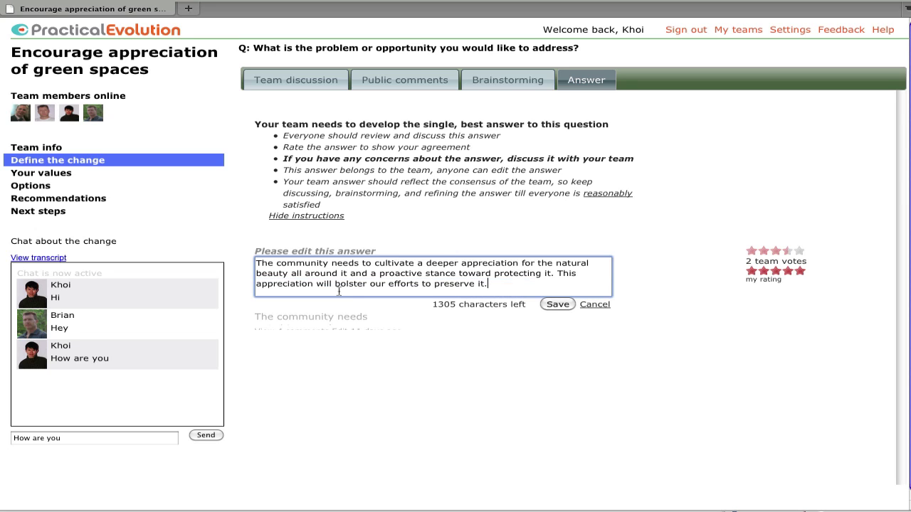
{"action": "key", "text": "BackSpace"}
{"action": "type", "text": "for the "}
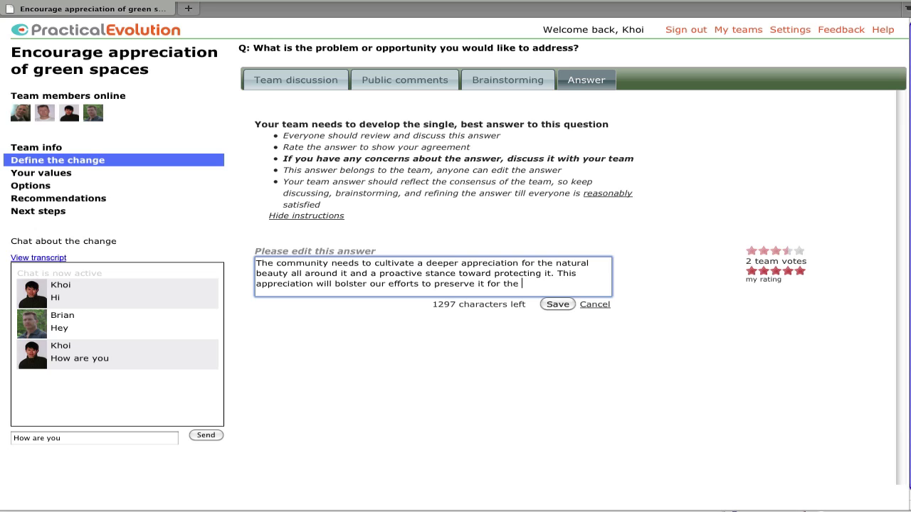
{"action": "type", "text": "future."}
{"action": "left_click", "coordinate": [548, 306]}
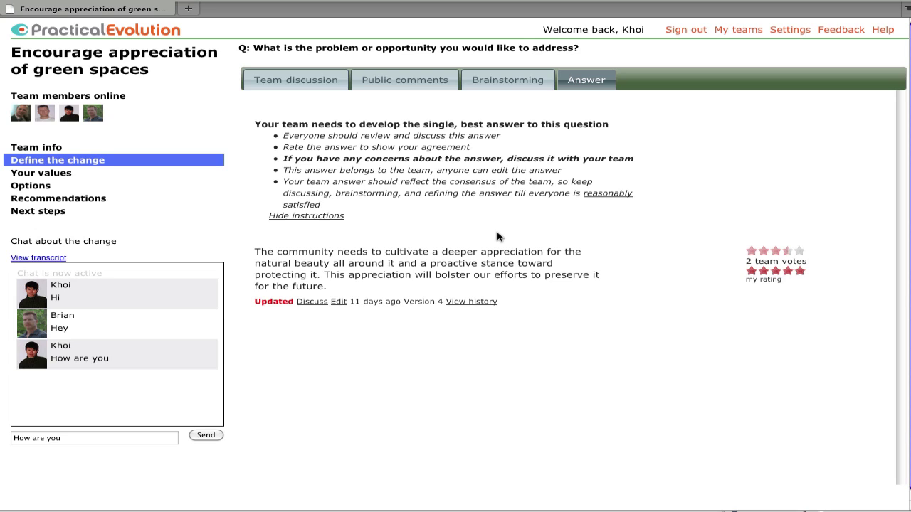
Step: Look over the Team info proposal page's question answers and reload it
{"action": "left_click", "coordinate": [44, 151]}
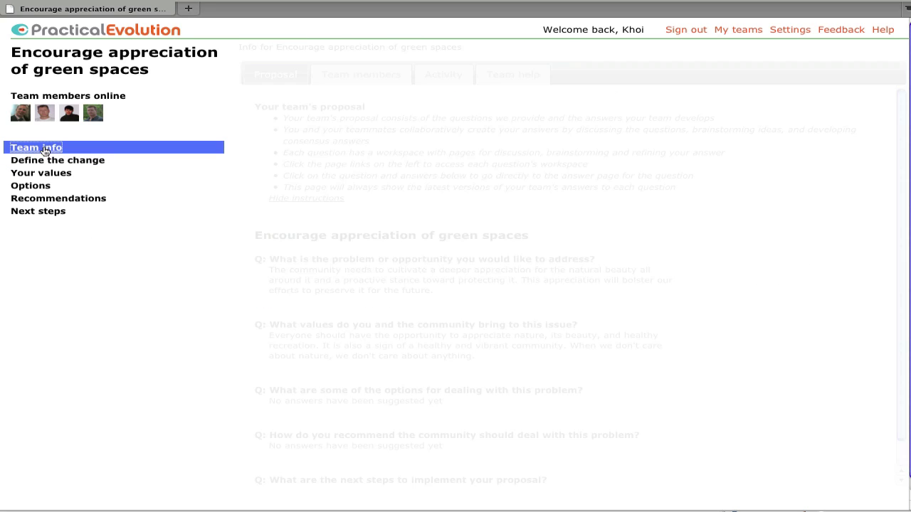
{"action": "scroll", "coordinate": [320, 213], "scroll_direction": "down", "scroll_amount": 1}
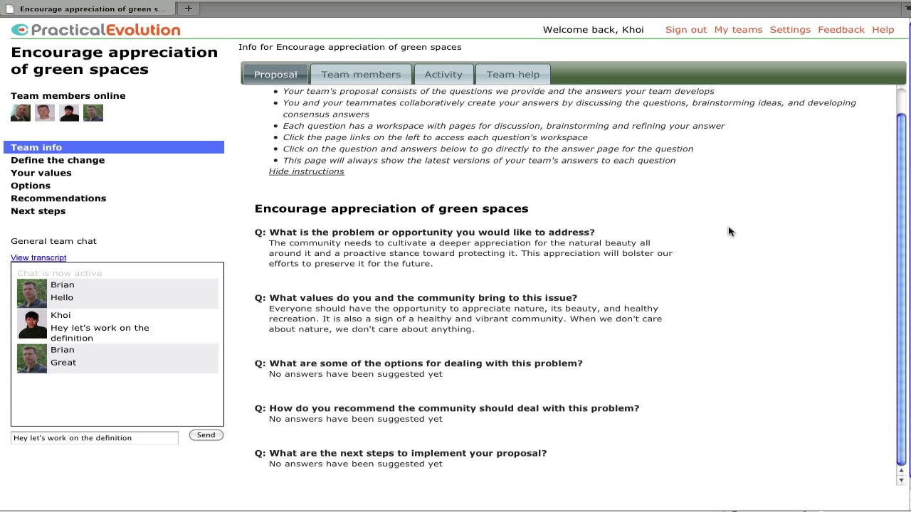
{"action": "key", "text": "F5"}
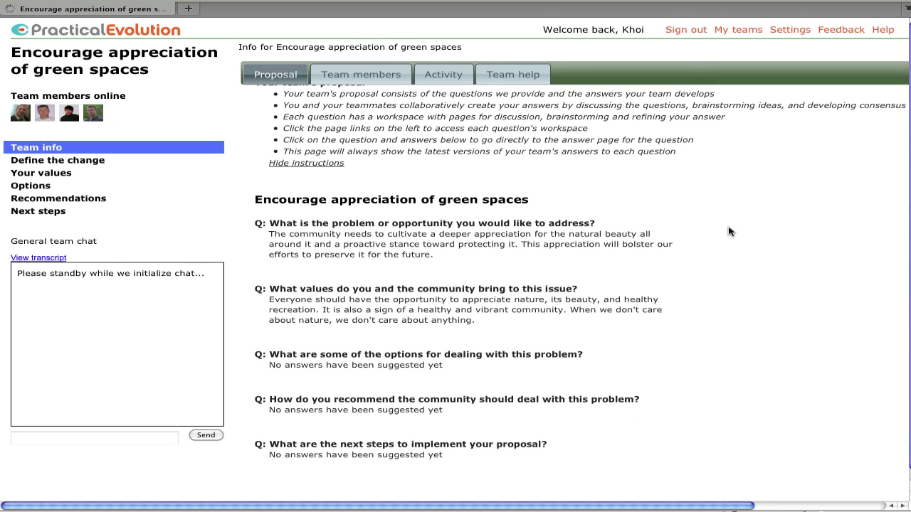
{"action": "left_click", "coordinate": [88, 162]}
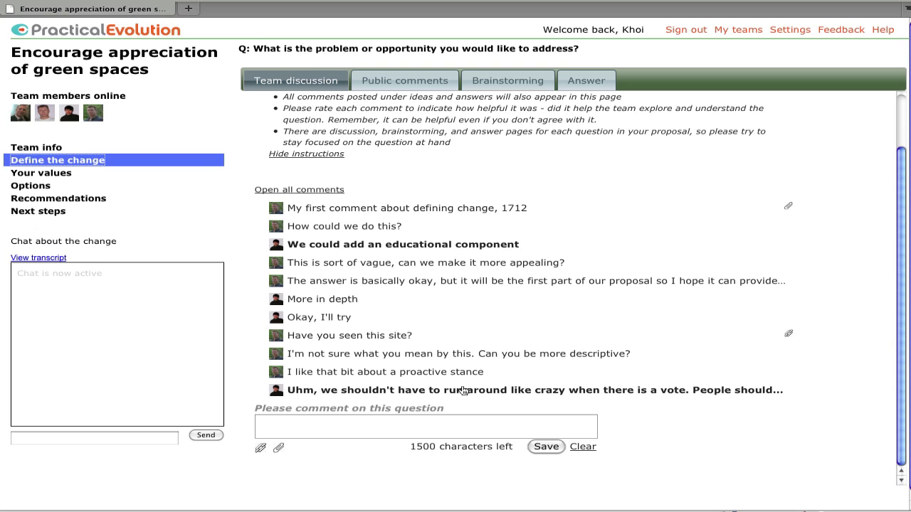
{"action": "left_click", "coordinate": [305, 190]}
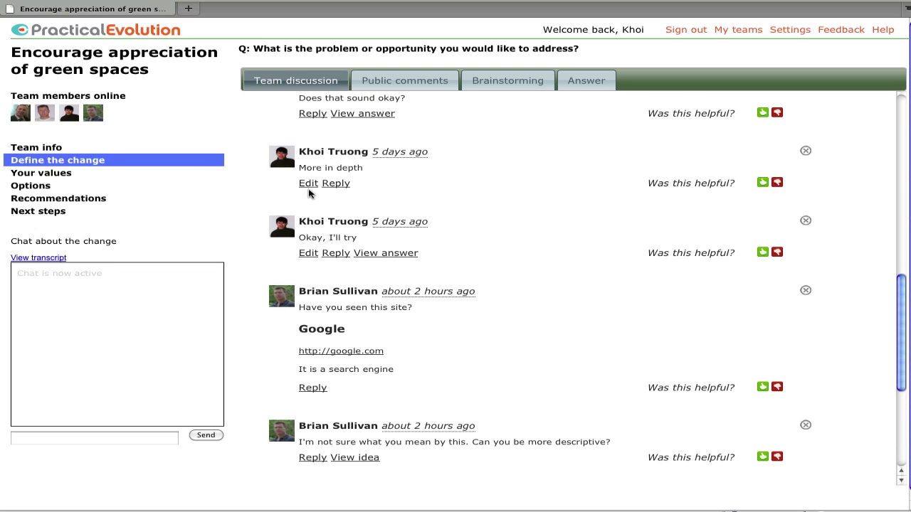
{"action": "scroll", "coordinate": [413, 242], "scroll_direction": "down", "scroll_amount": 5}
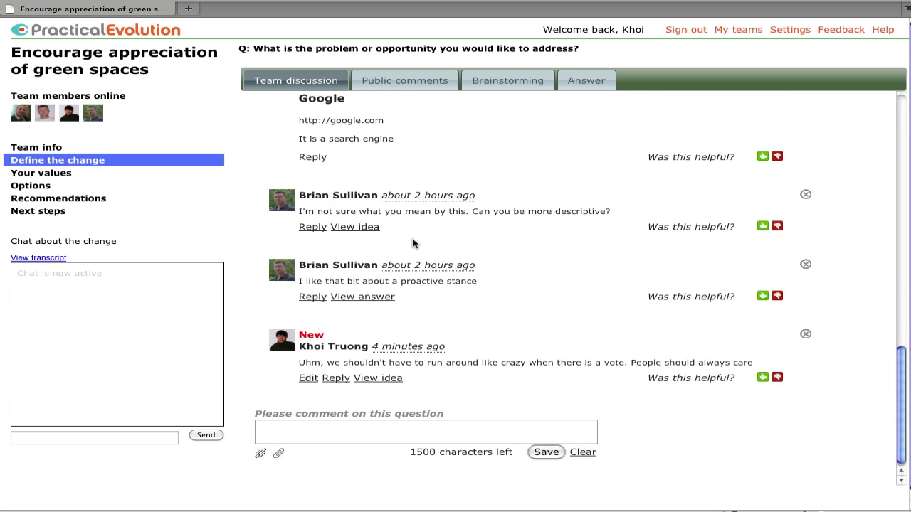
{"action": "scroll", "coordinate": [415, 244], "scroll_direction": "up", "scroll_amount": 1}
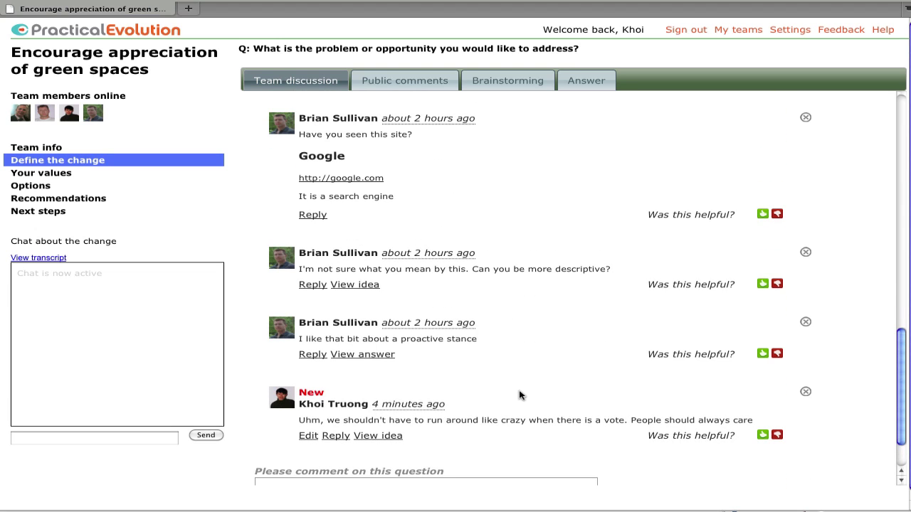
{"action": "scroll", "coordinate": [520, 395], "scroll_direction": "up", "scroll_amount": 9}
{"action": "scroll", "coordinate": [524, 391], "scroll_direction": "up", "scroll_amount": 3}
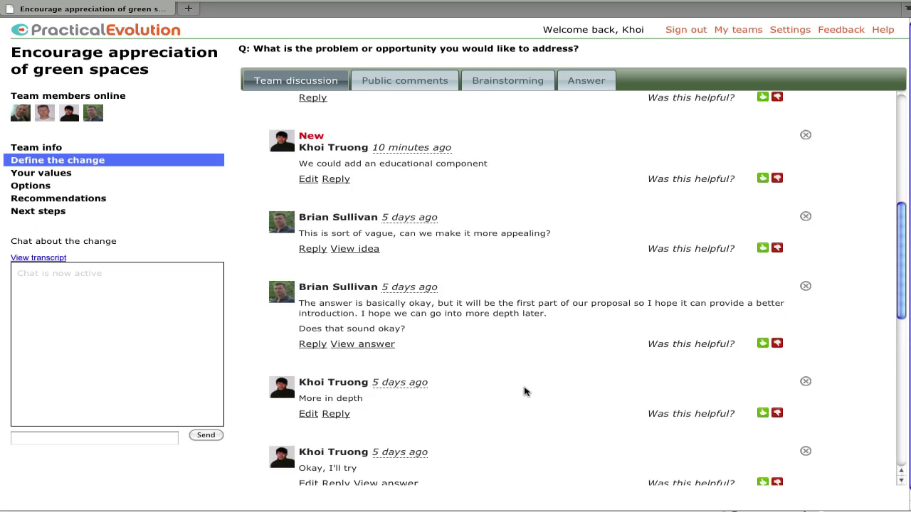